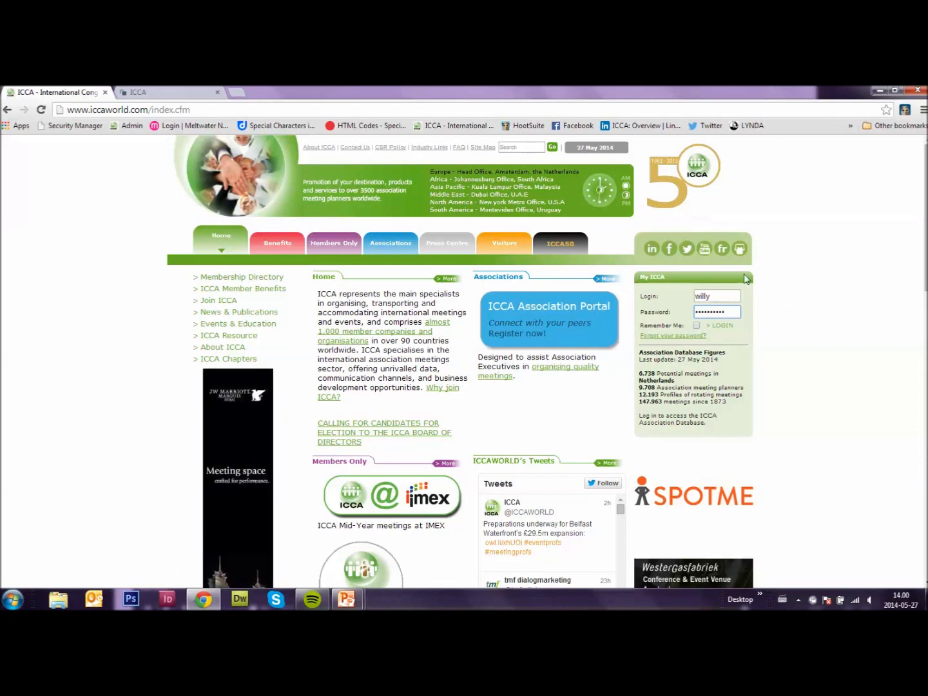
Log in to My ICCA, scroll to the Association Database section, then return to the presentation.
click(721, 327)
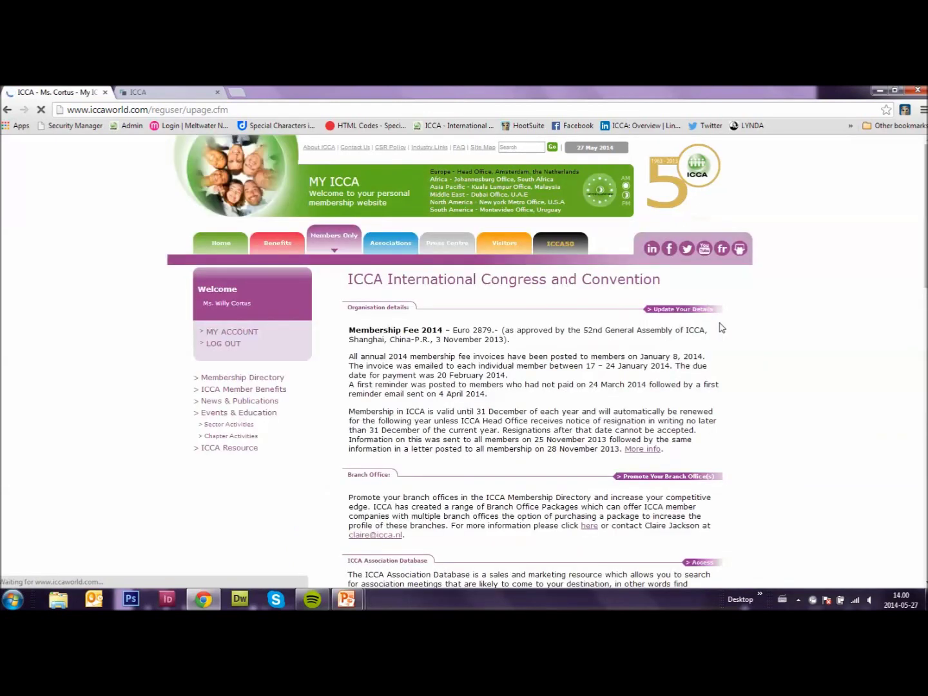
scroll(721, 327, down, 3)
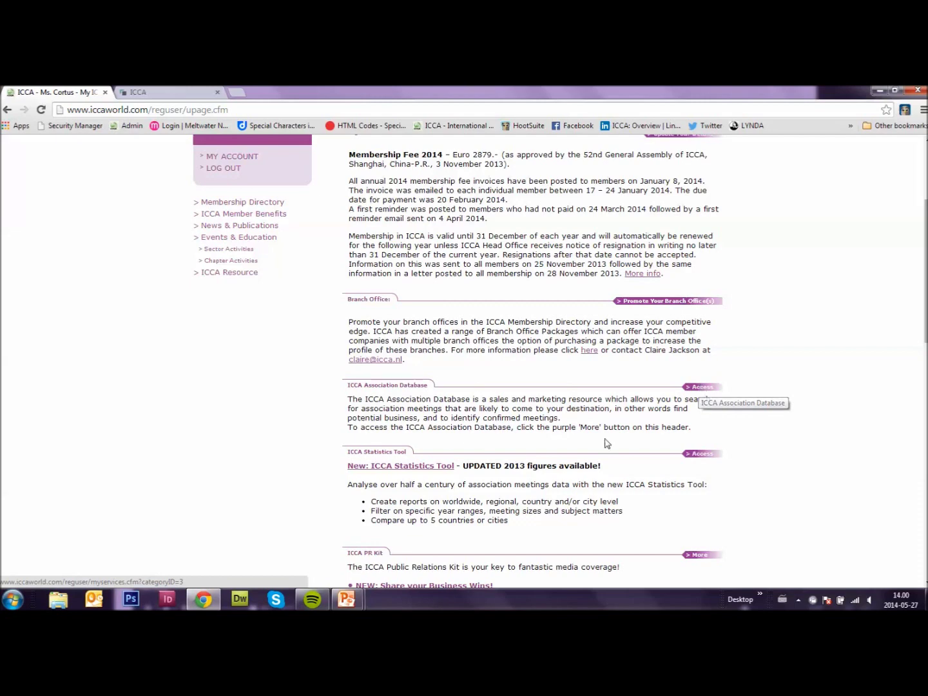
click(348, 600)
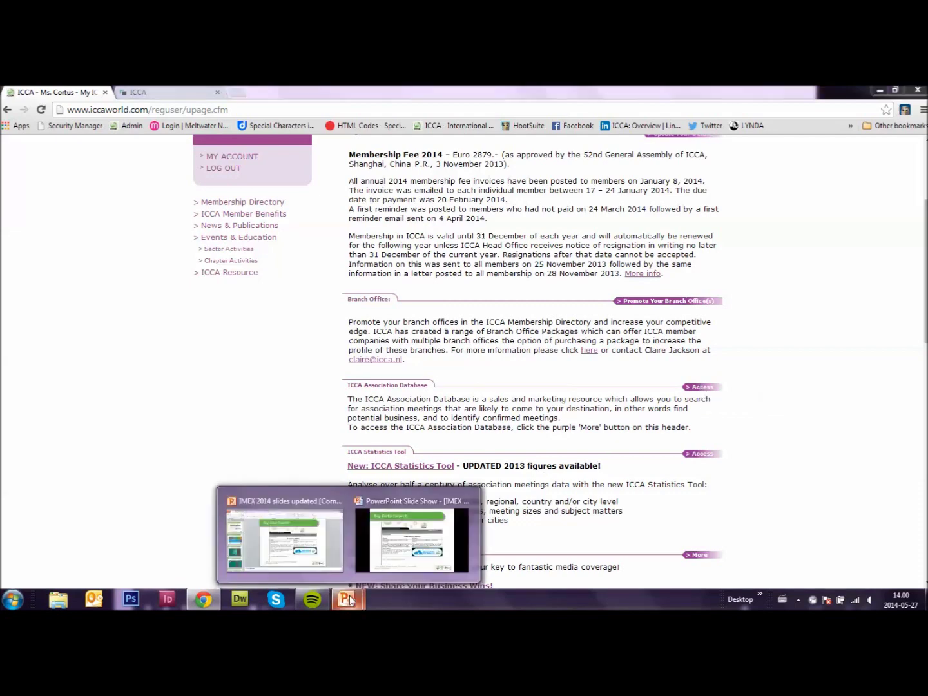
click(420, 565)
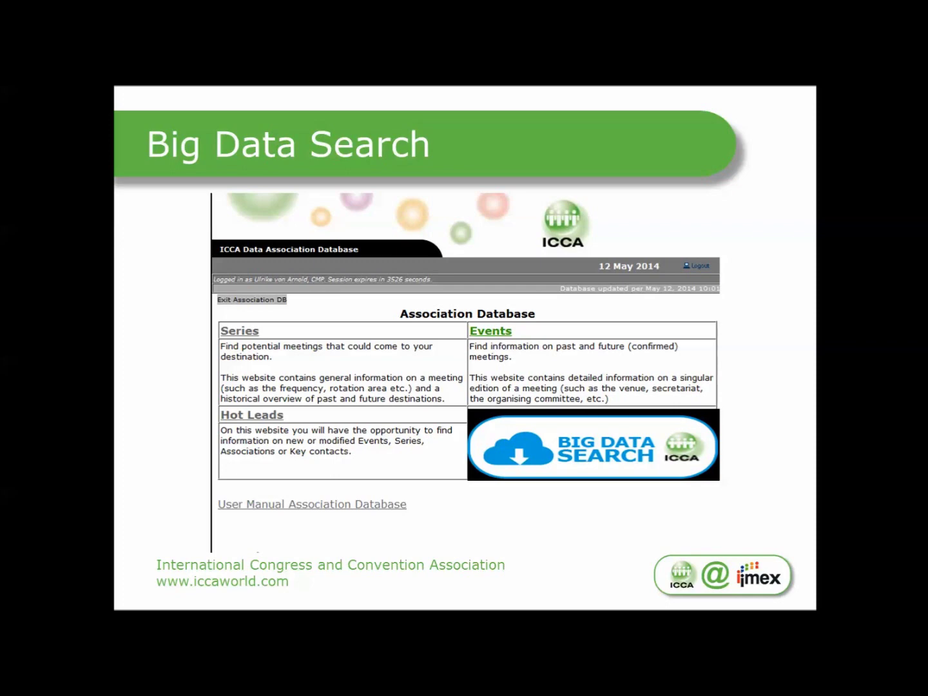
key(alt+Tab)
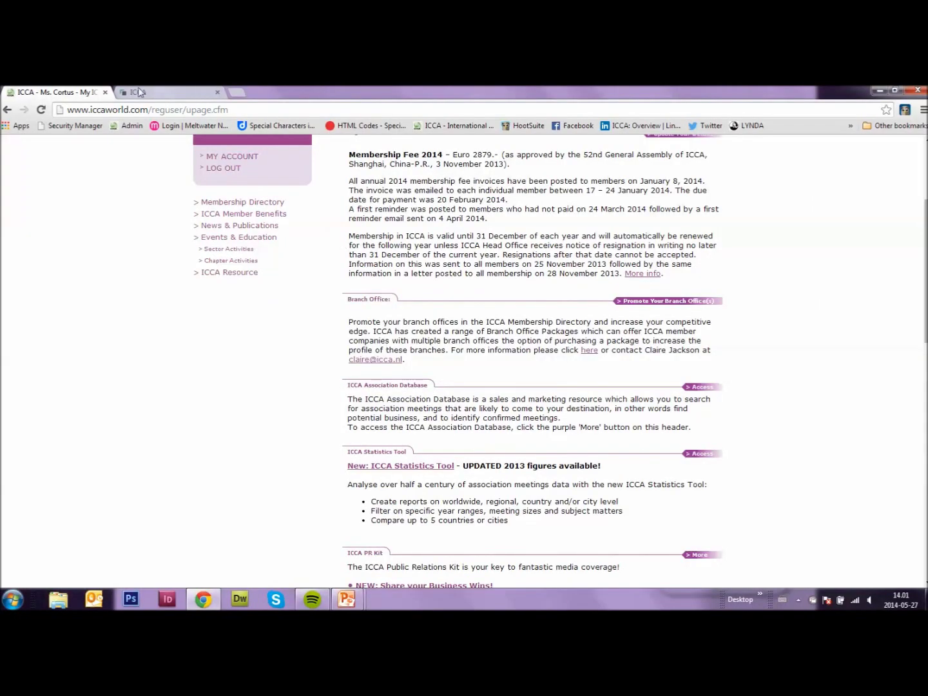
Switch to the iccabigdataexplorer.com tab and open the Discover Local Champions section.
click(138, 92)
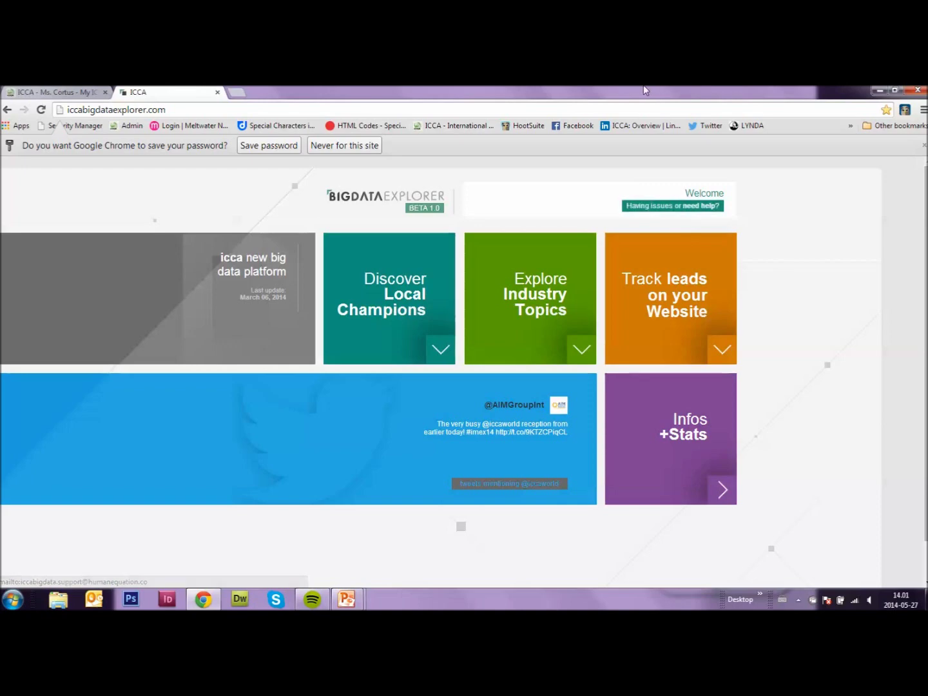
click(391, 290)
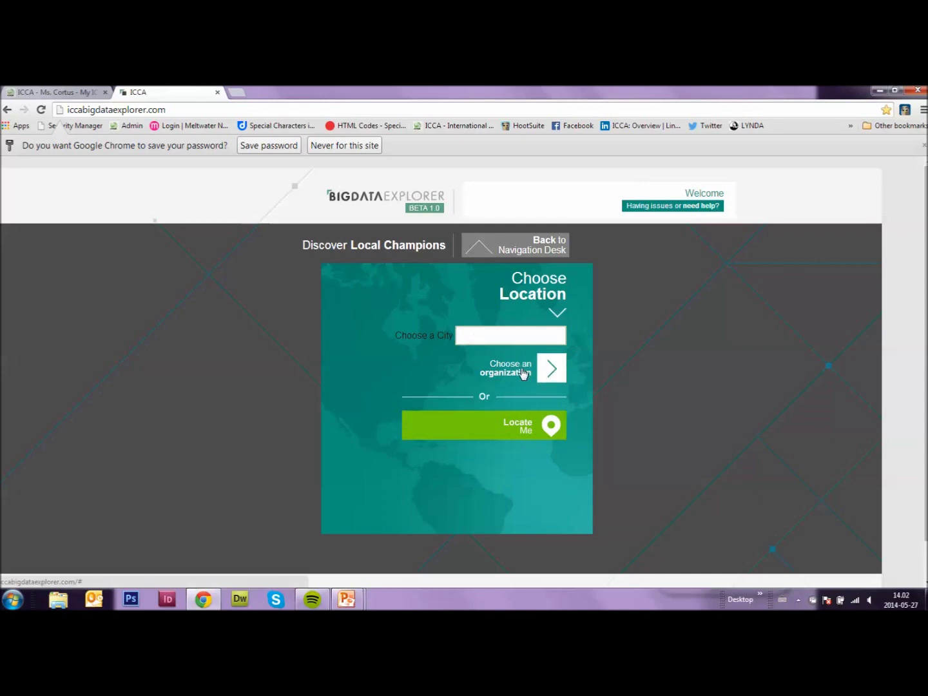
Choose Amsterdam, Noord-Holland as the city and proceed to choosing an organization.
click(509, 336)
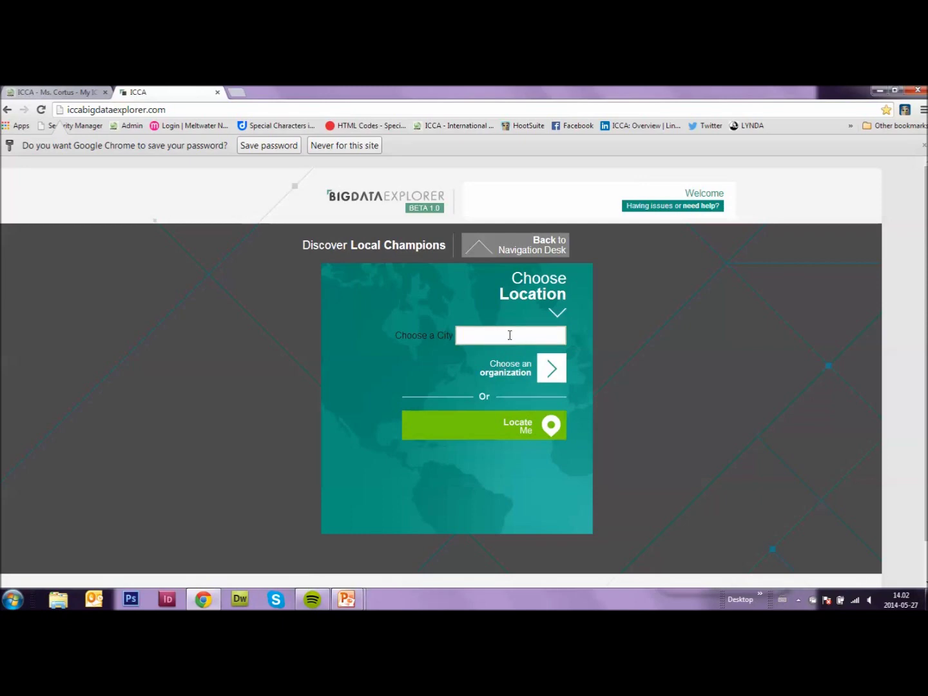
text(amsterdd)
text(a)
key(BackSpace)
key(BackSpace)
text(am)
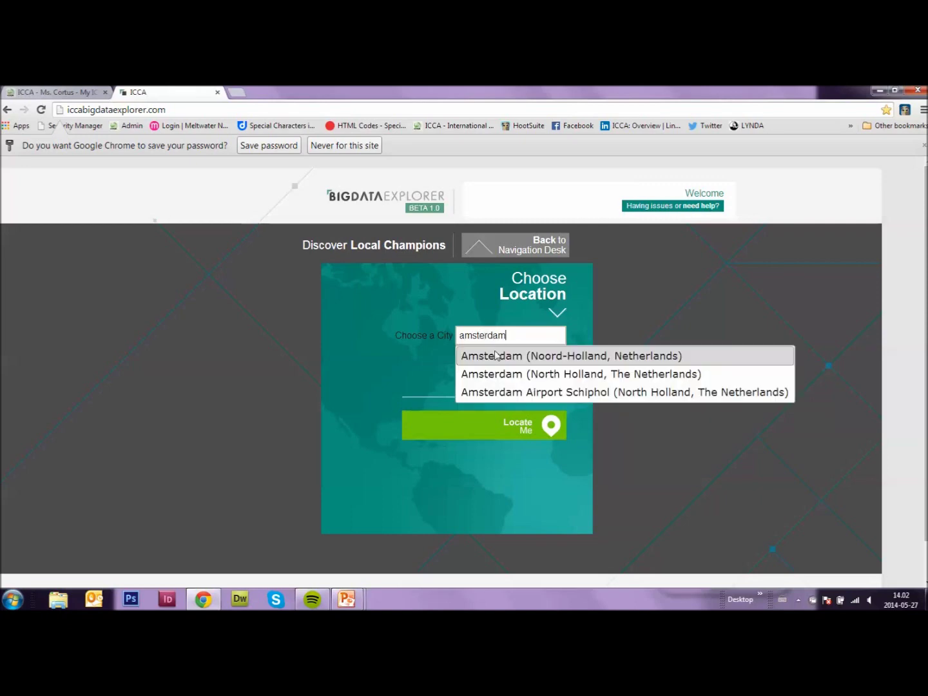
click(487, 358)
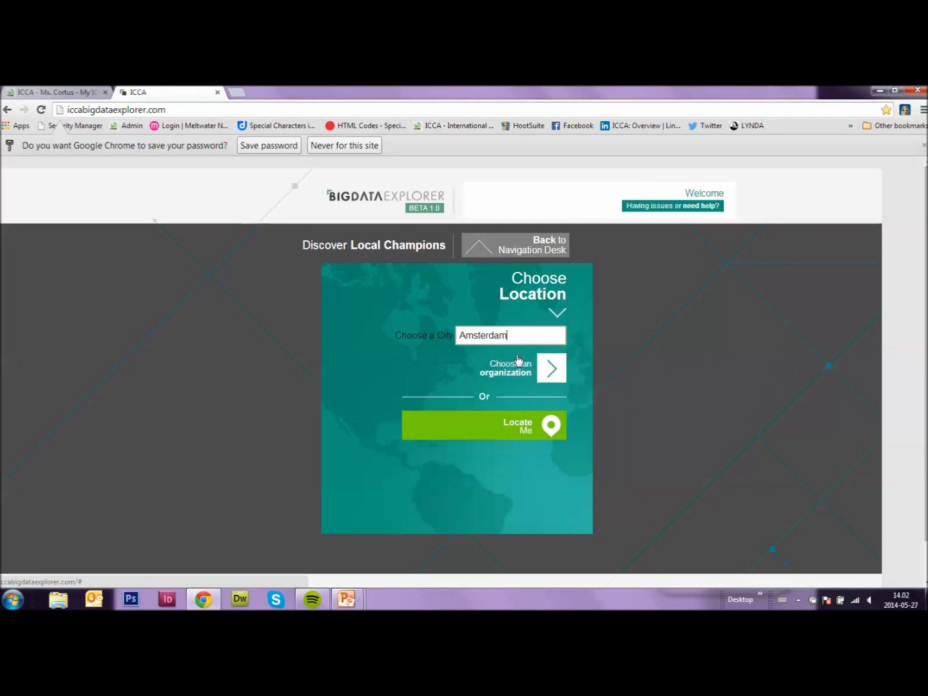
click(553, 368)
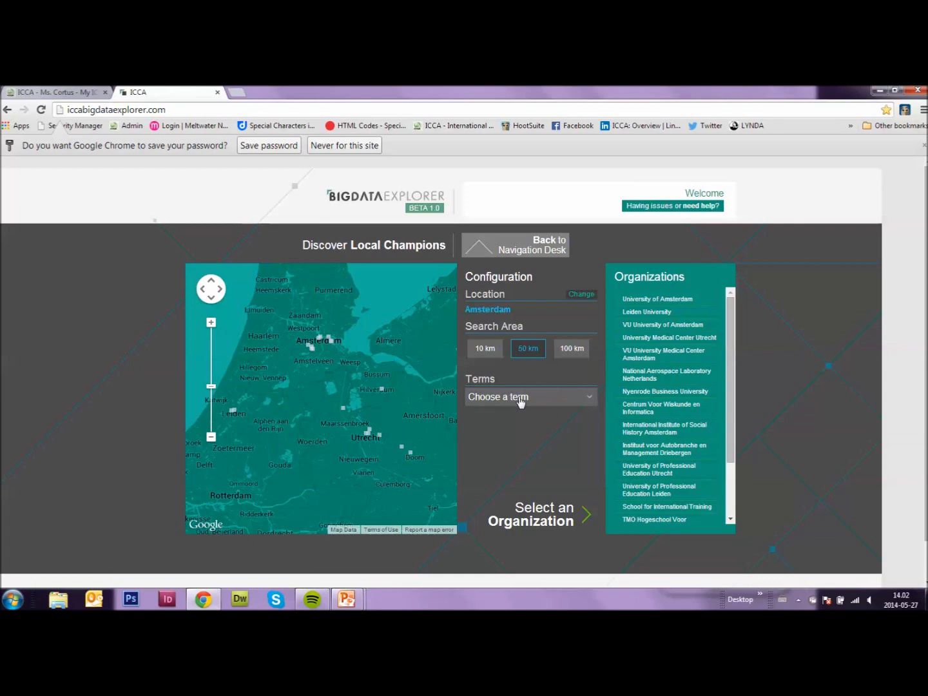
Filter by the Medical Sciences term and Neurology subterm, then select University of Amsterdam.
click(591, 400)
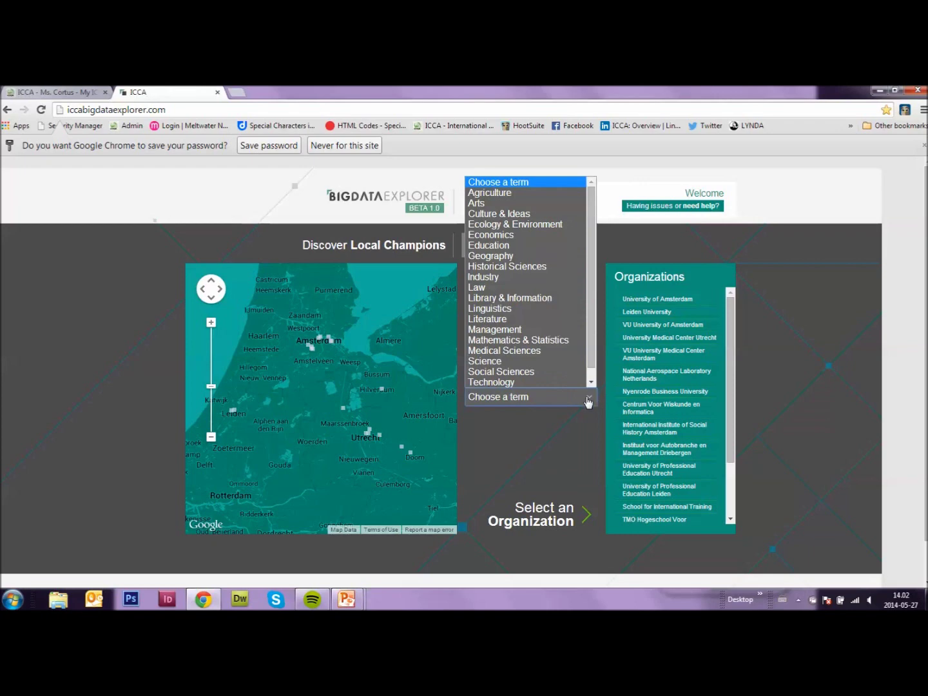
click(534, 353)
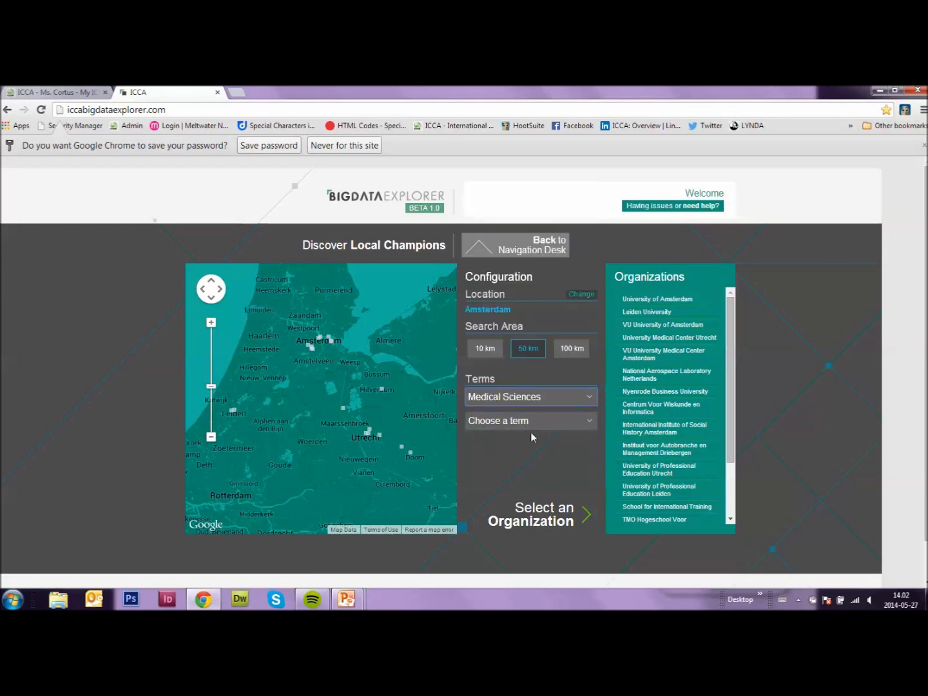
click(589, 423)
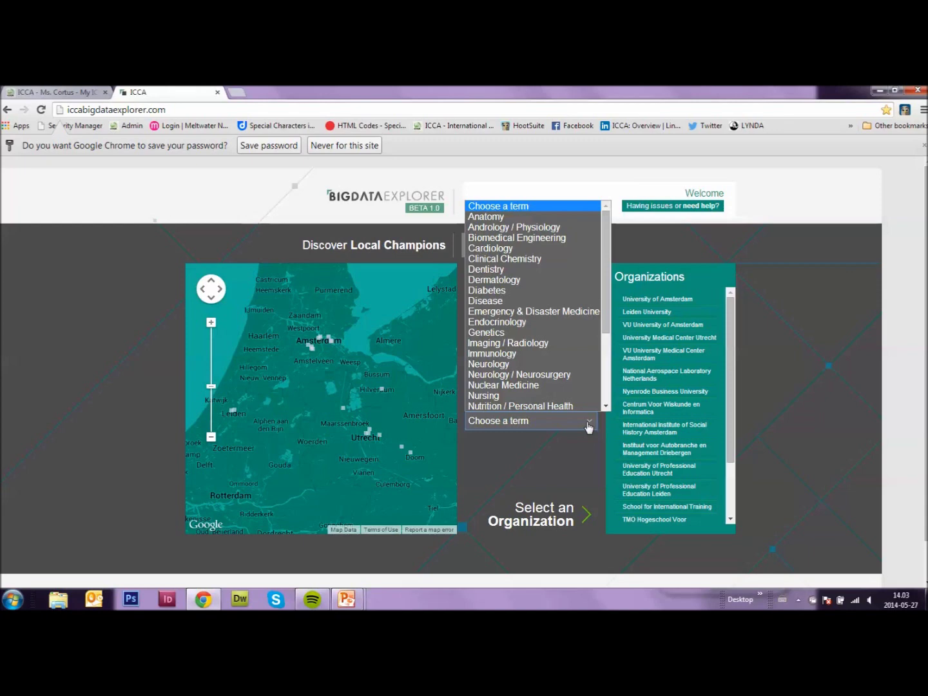
click(507, 365)
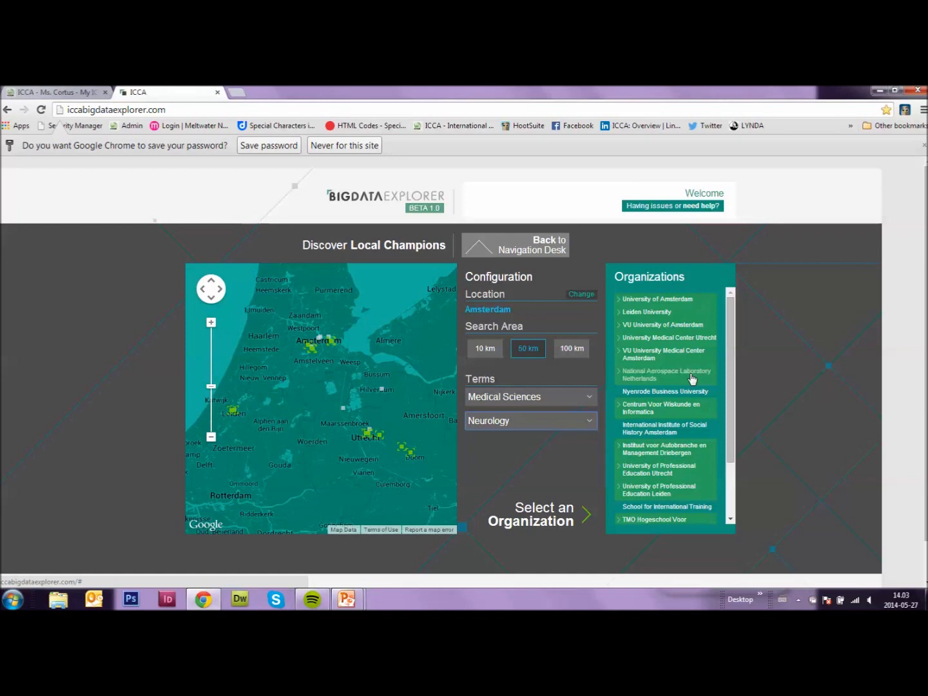
click(689, 301)
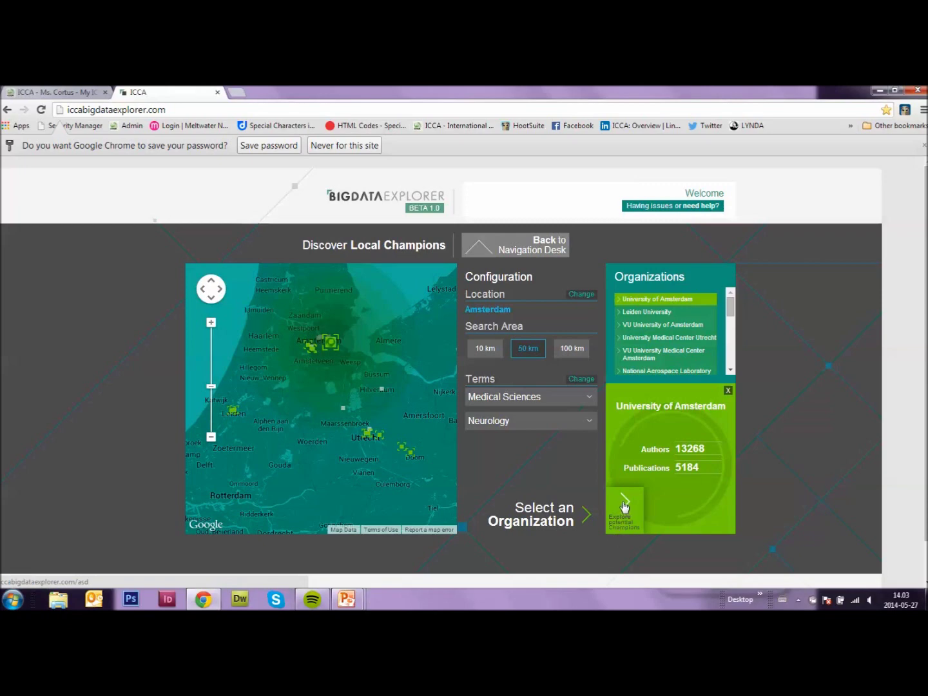
Explore potential champions at University of Amsterdam, listing 2073 Medicine/Neuroscience authors.
click(625, 507)
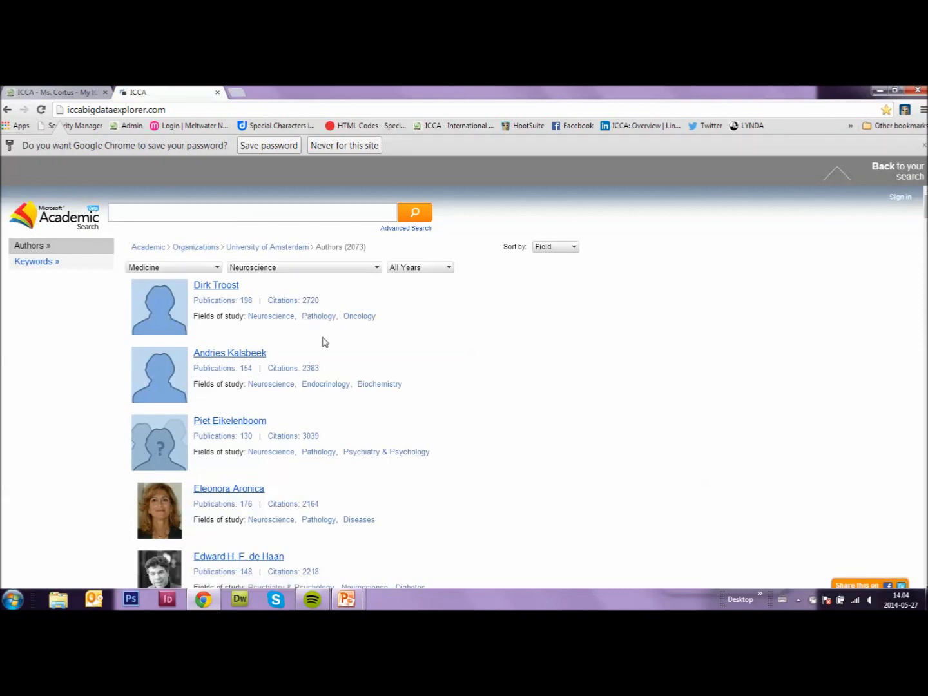
Scroll through the University of Amsterdam Neuroscience author list and back to the top.
scroll(525, 471, down, 2)
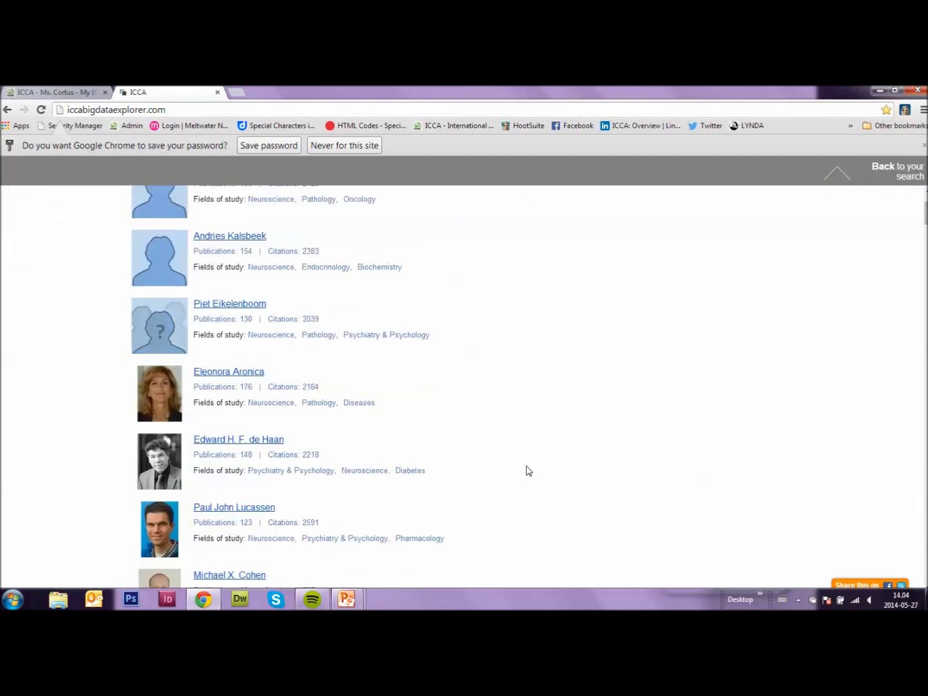
scroll(525, 471, down, 6)
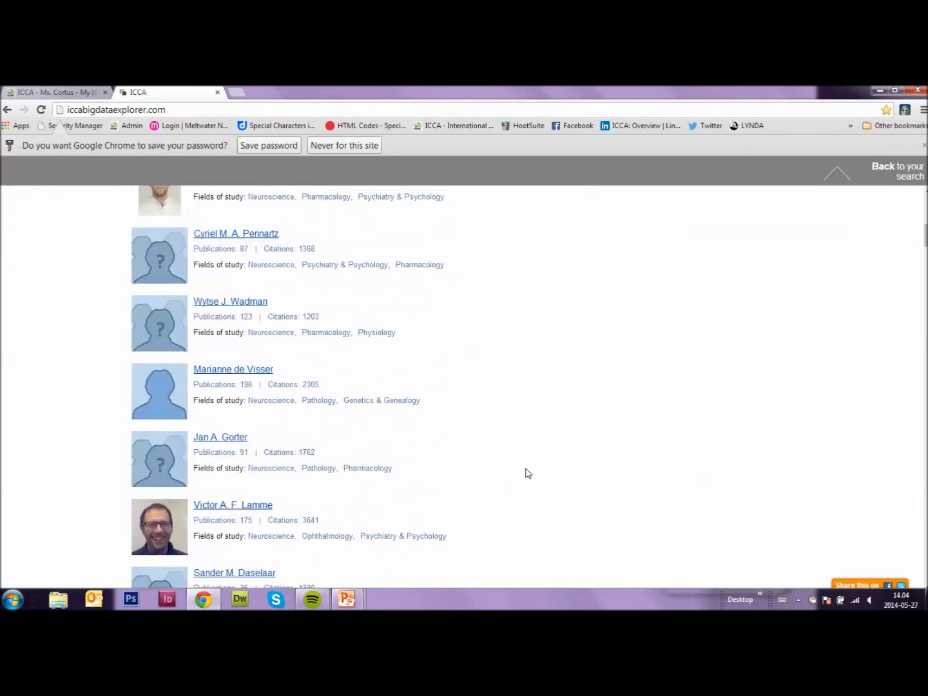
scroll(525, 473, up, 8)
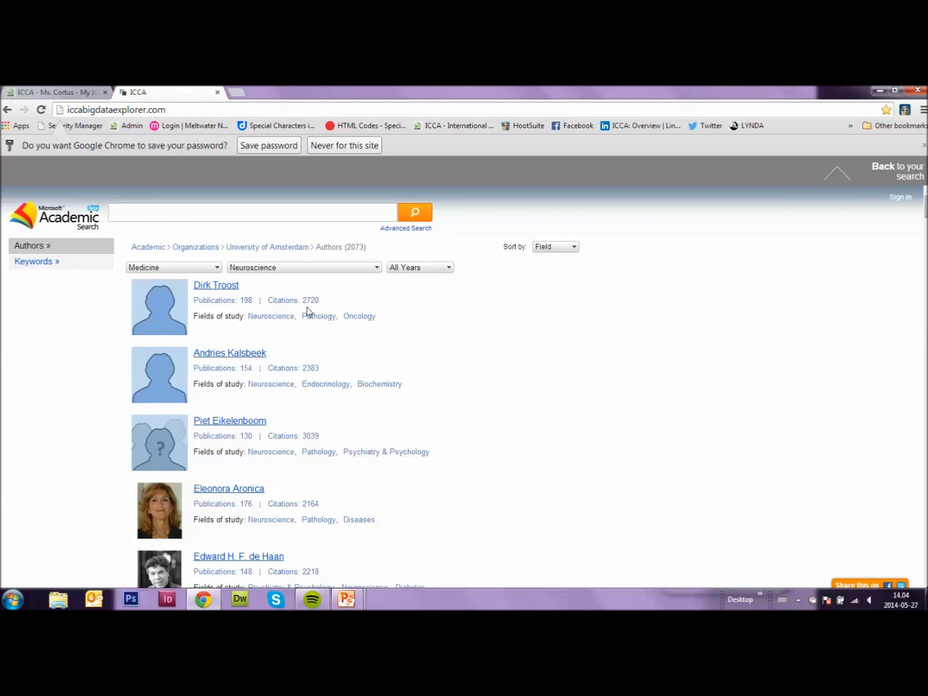
Open the top-ranked author's profile and inspect the citations line in its graph.
click(226, 291)
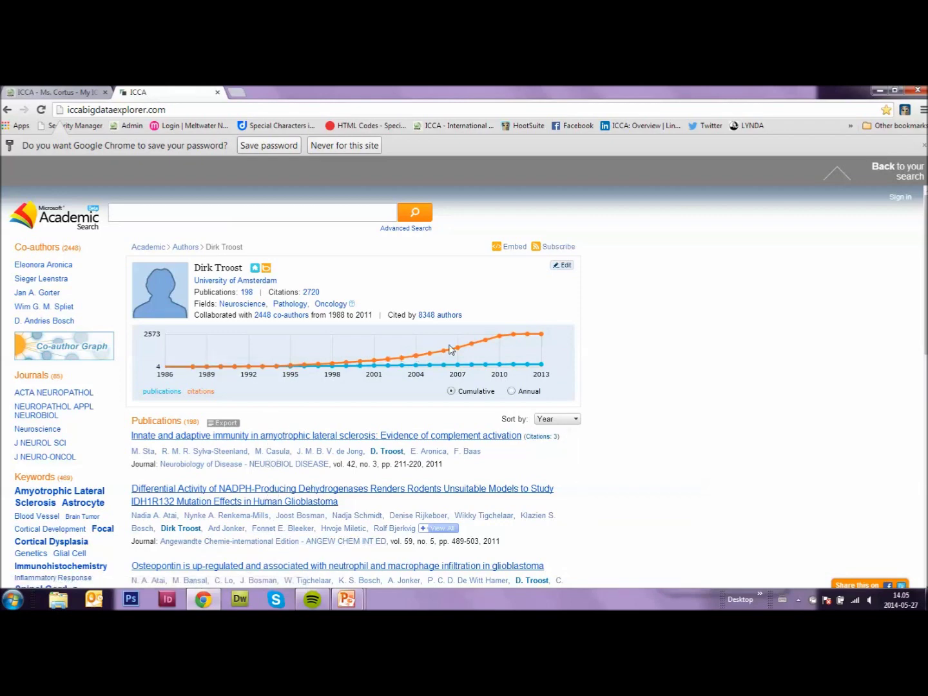
mouse_move(542, 336)
Back on My ICCA, search Association Database series for free text 'icca'.
click(58, 94)
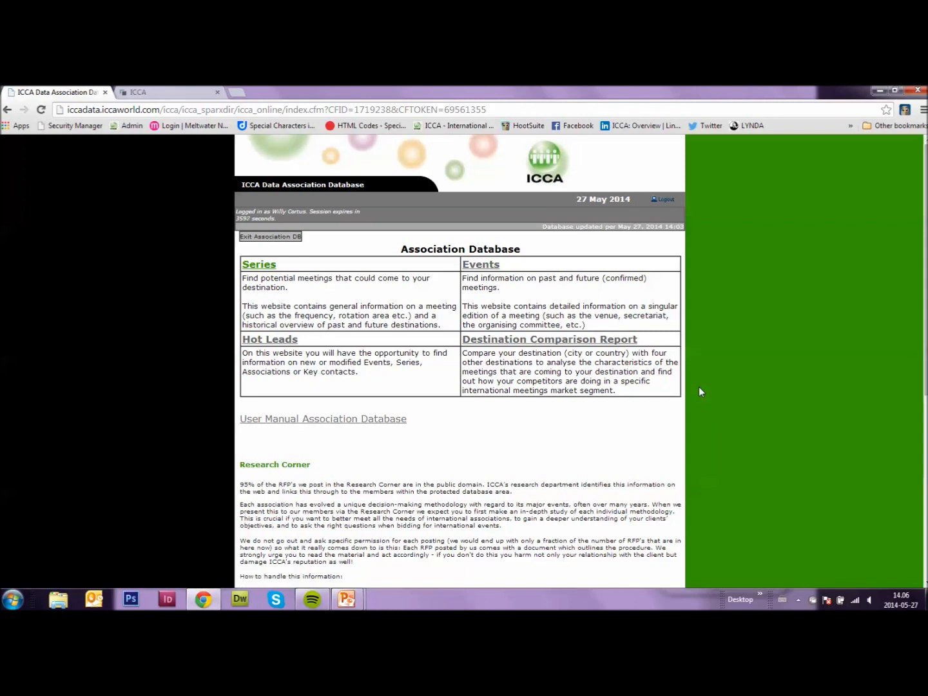
click(254, 266)
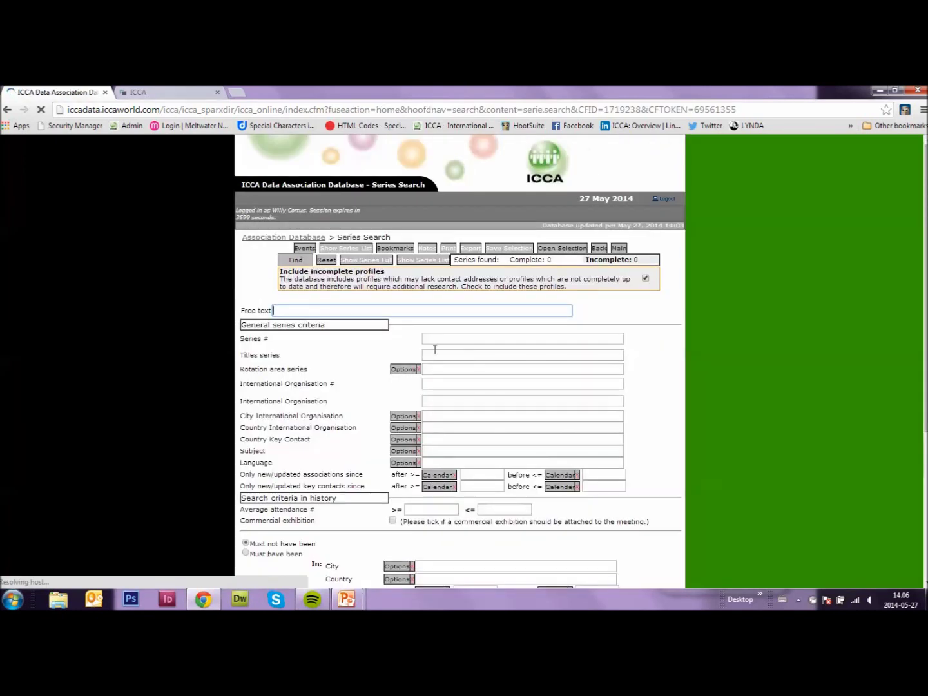
click(434, 355)
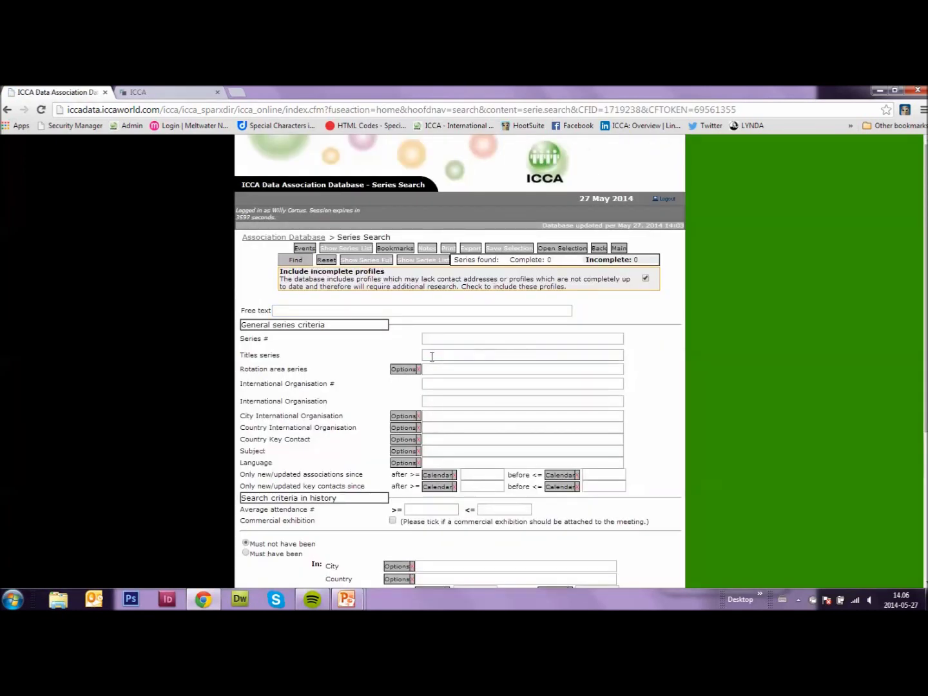
text(icca)
click(310, 260)
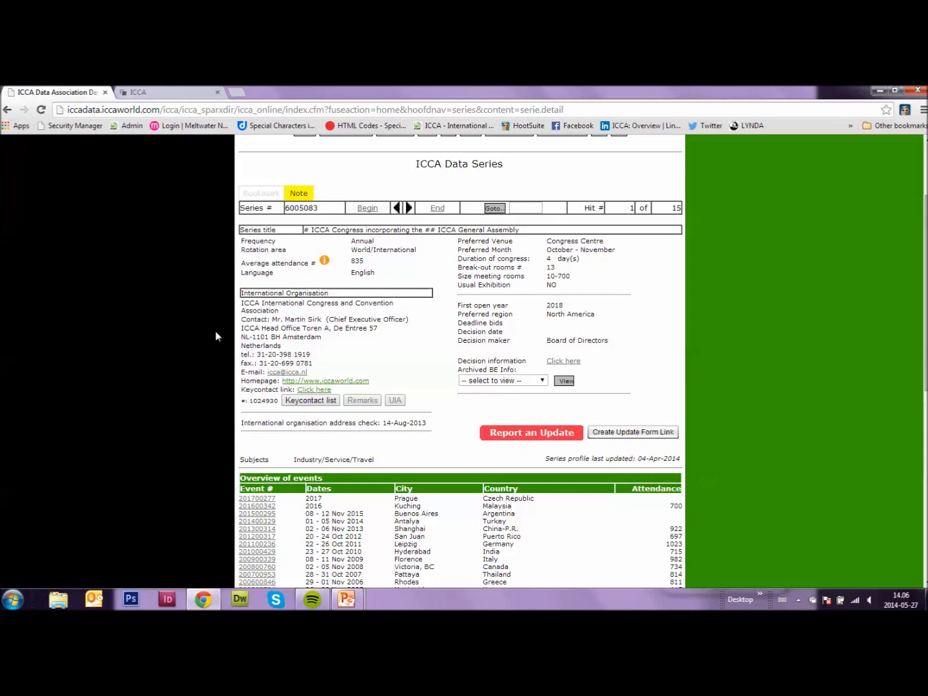
Return to the author's profile tab showing 198 publications and 2720 citations.
click(168, 96)
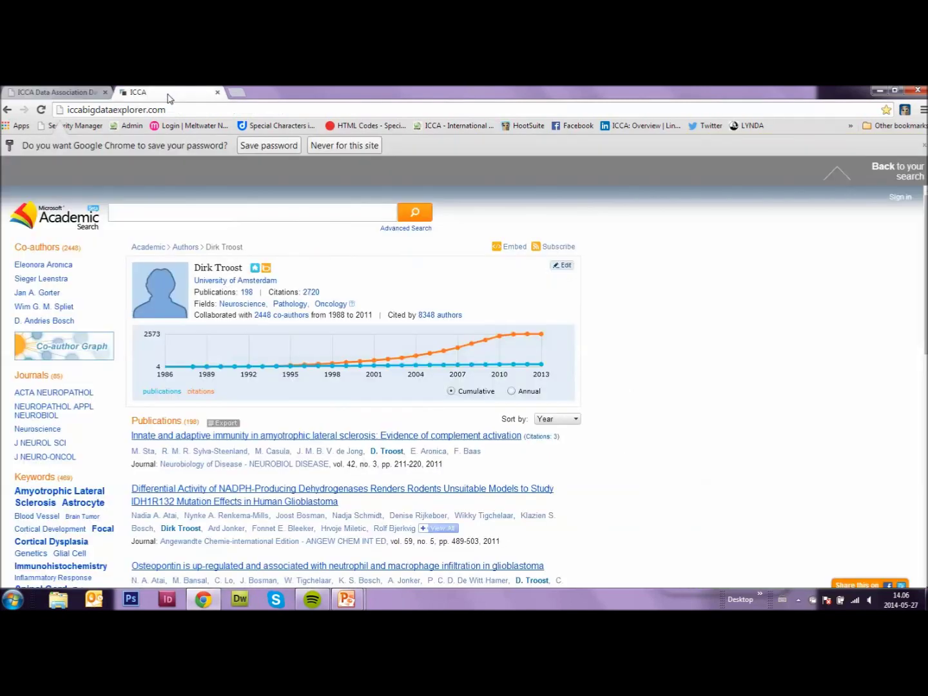
Go back via the champions map to the Navigation Desk and open Explore Industry Topics.
click(911, 177)
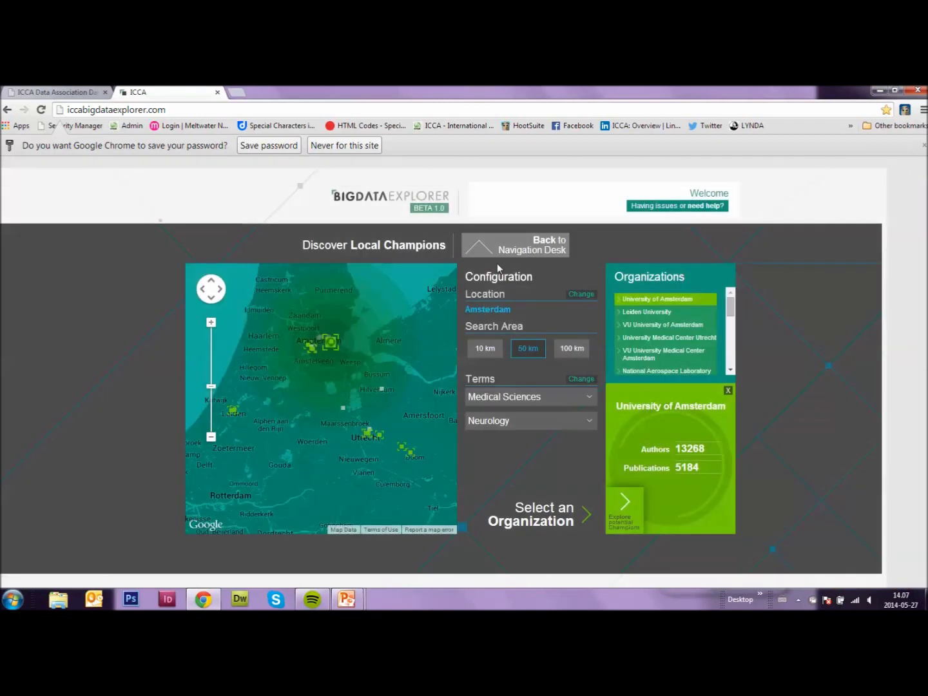
click(549, 246)
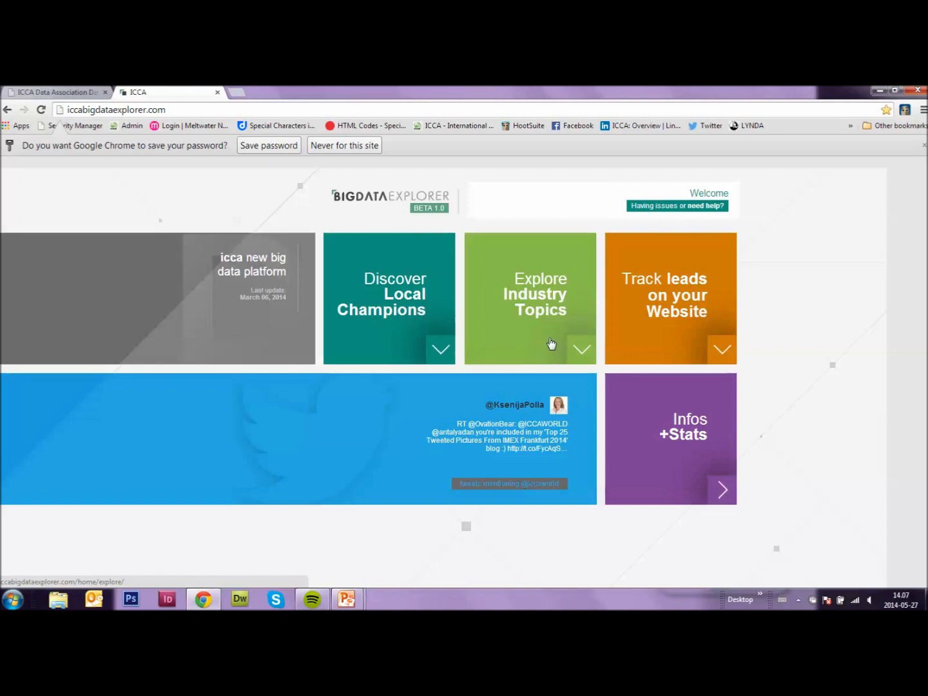
click(547, 296)
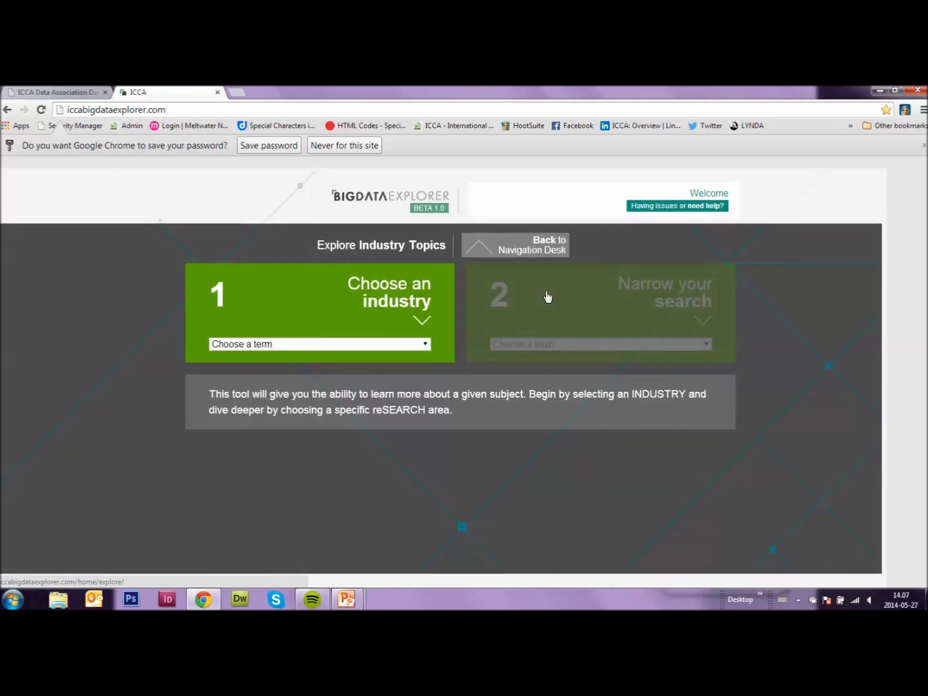
Pick Medical Sciences as the industry and narrow the results to Neurology.
click(425, 345)
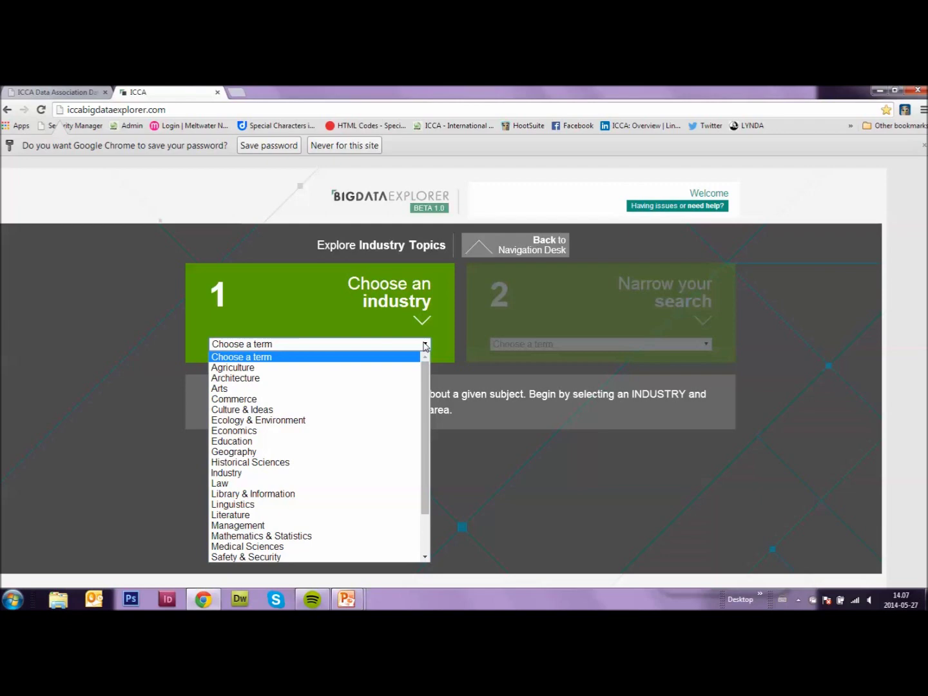
click(336, 547)
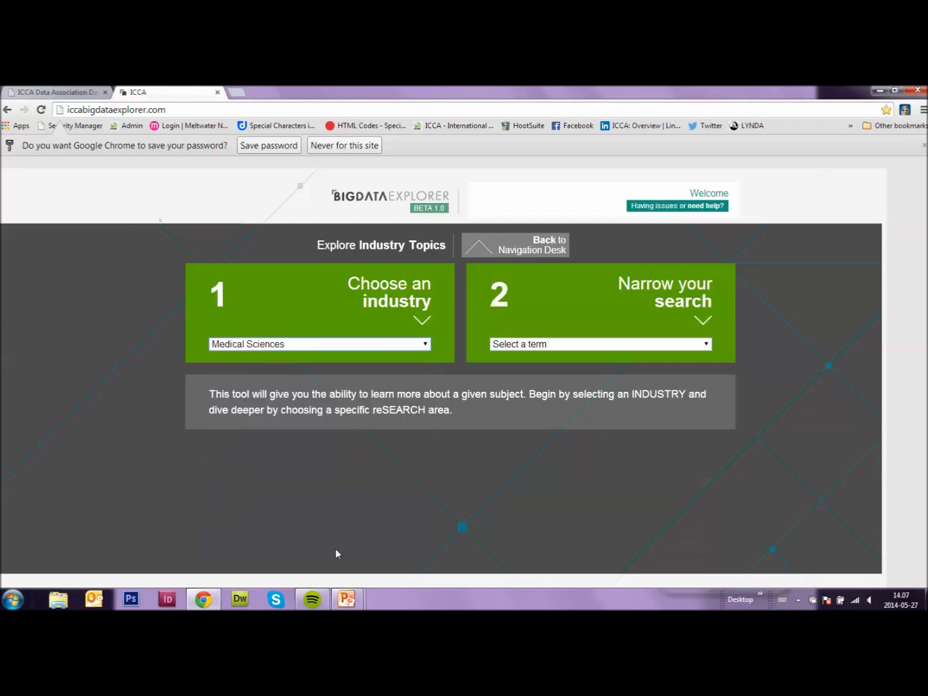
click(707, 344)
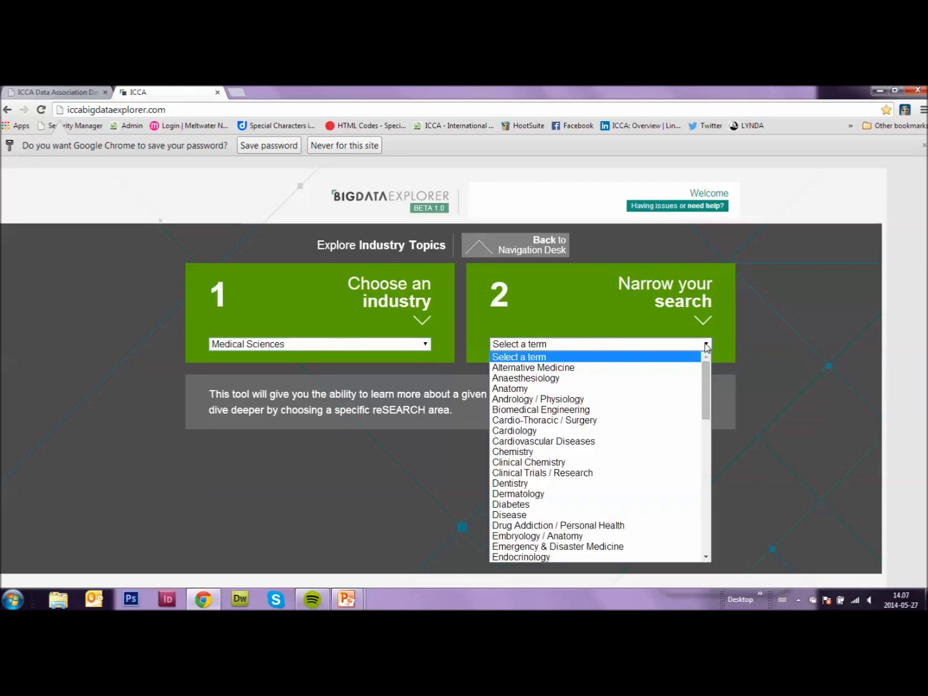
scroll(649, 441, down, 6)
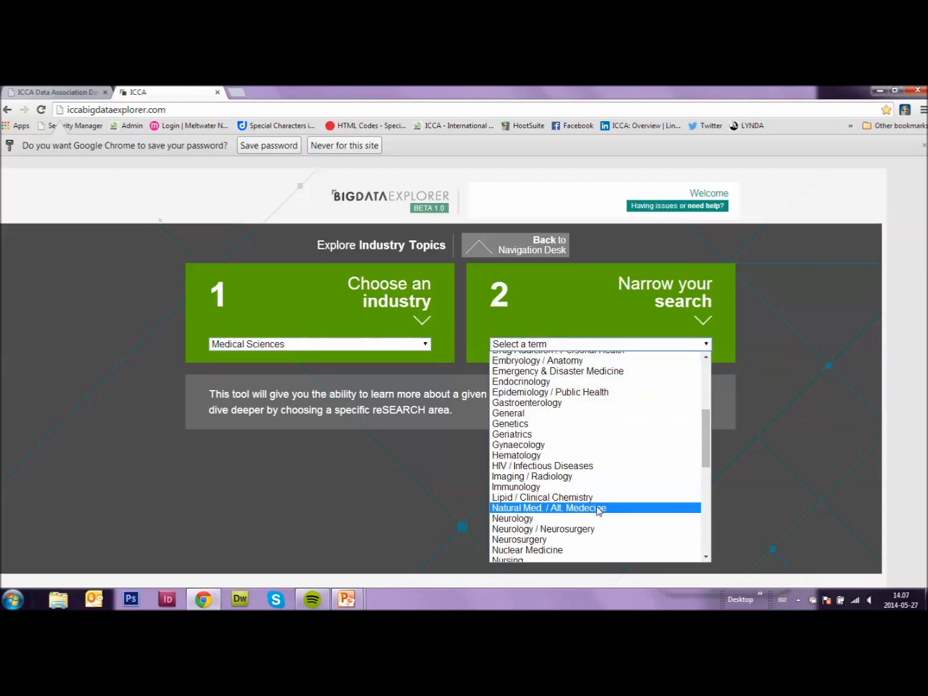
click(594, 518)
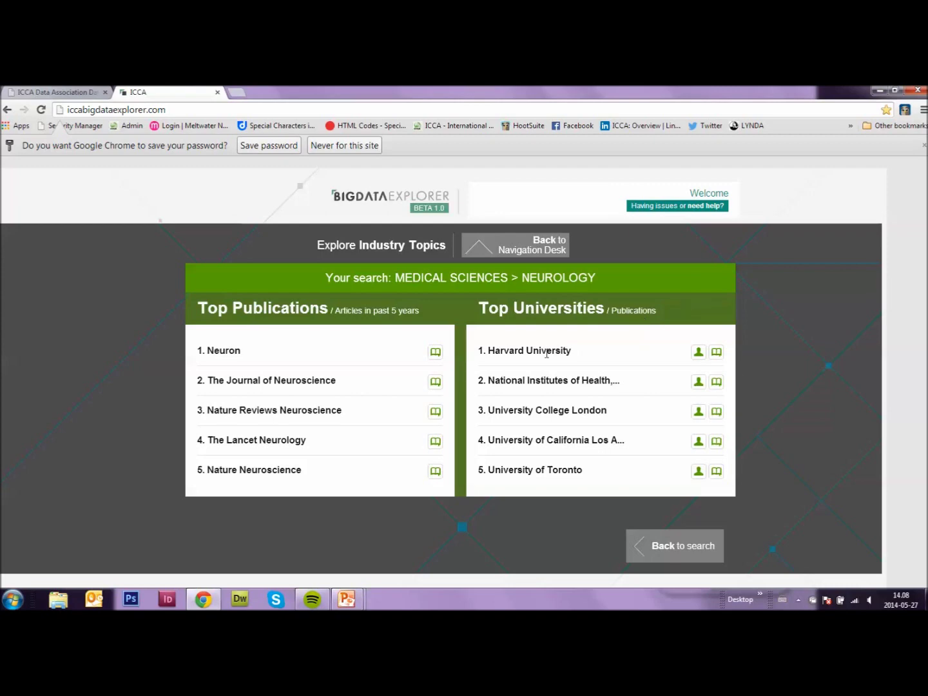
List Harvard University's Neuroscience authors, then return to the Neurology results.
click(699, 353)
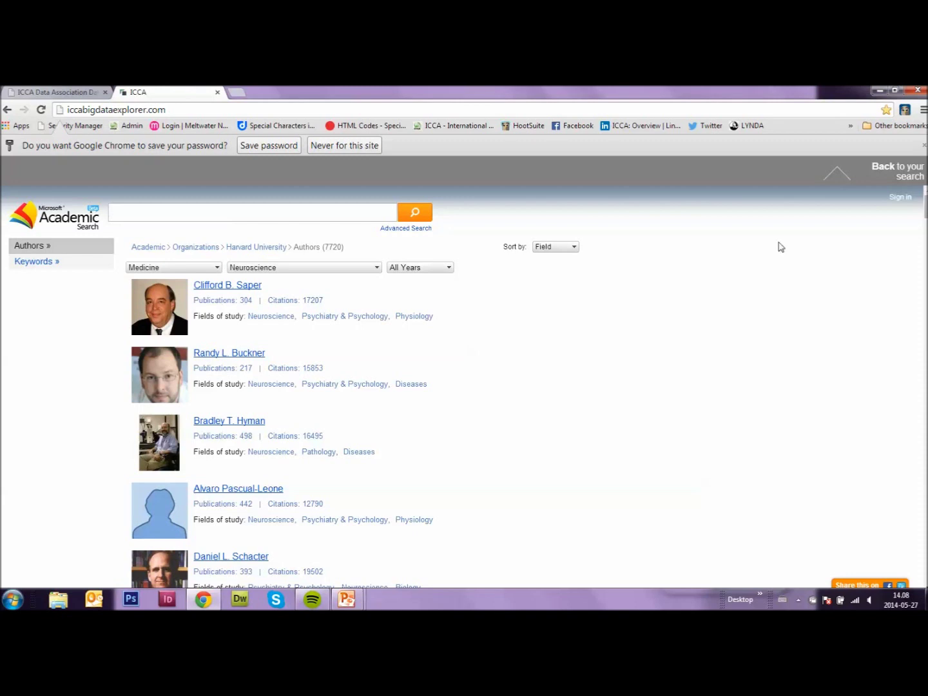
click(908, 173)
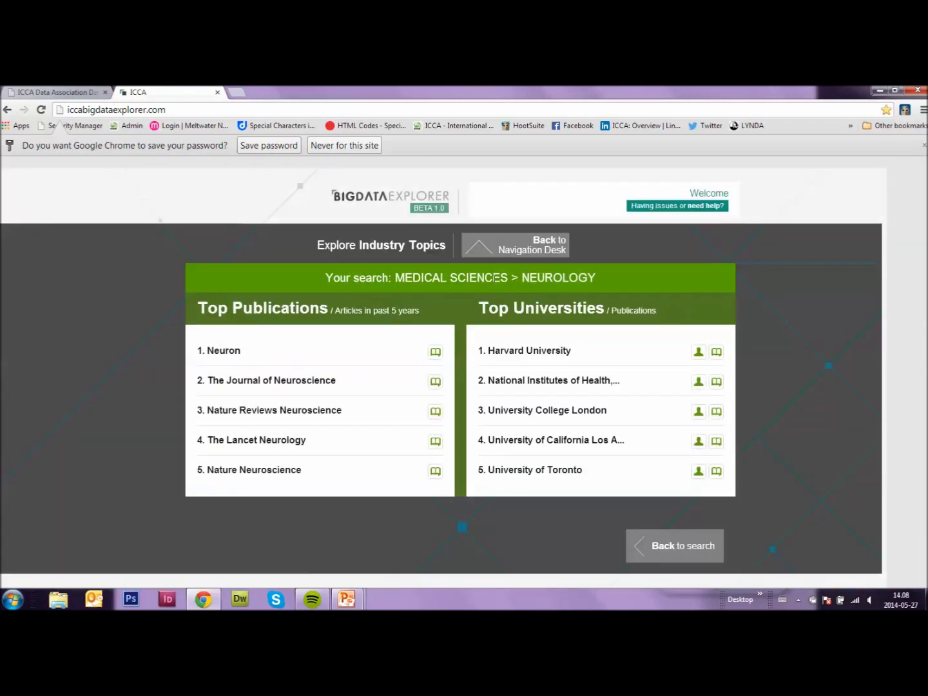
Return to the Big Data Explorer navigation desk of feature tiles.
click(540, 251)
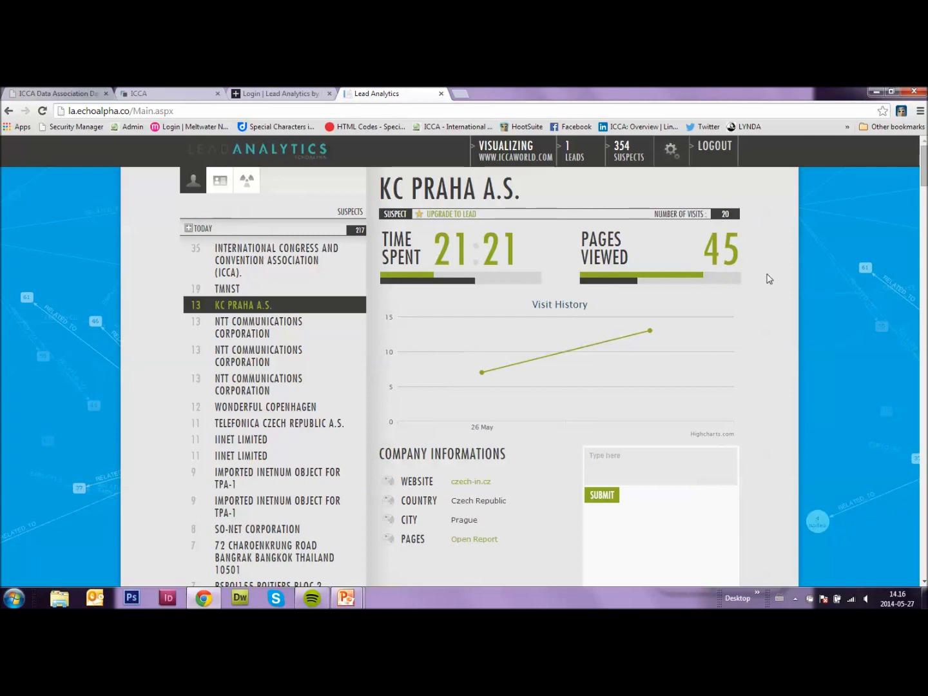
mouse_move(480, 379)
scroll(531, 485, down, 1)
scroll(530, 485, down, 1)
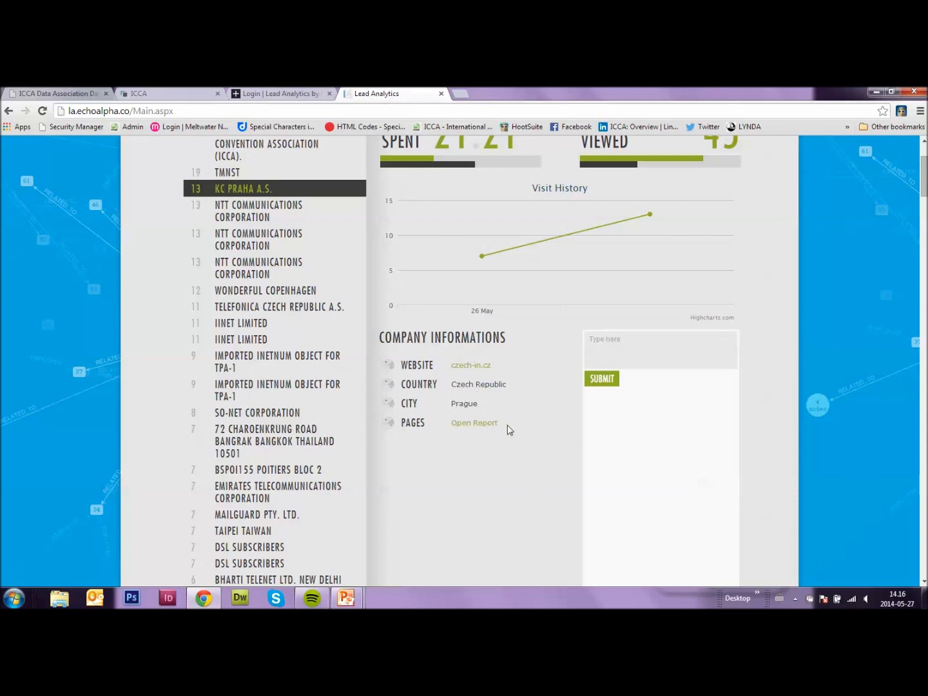
click(473, 424)
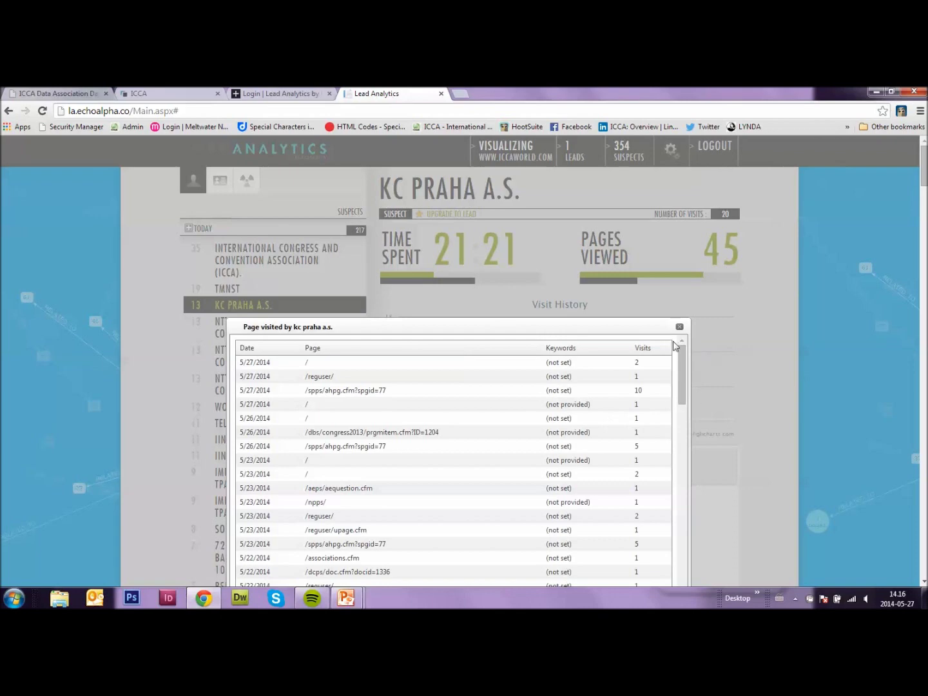
drag(680, 358, 687, 580)
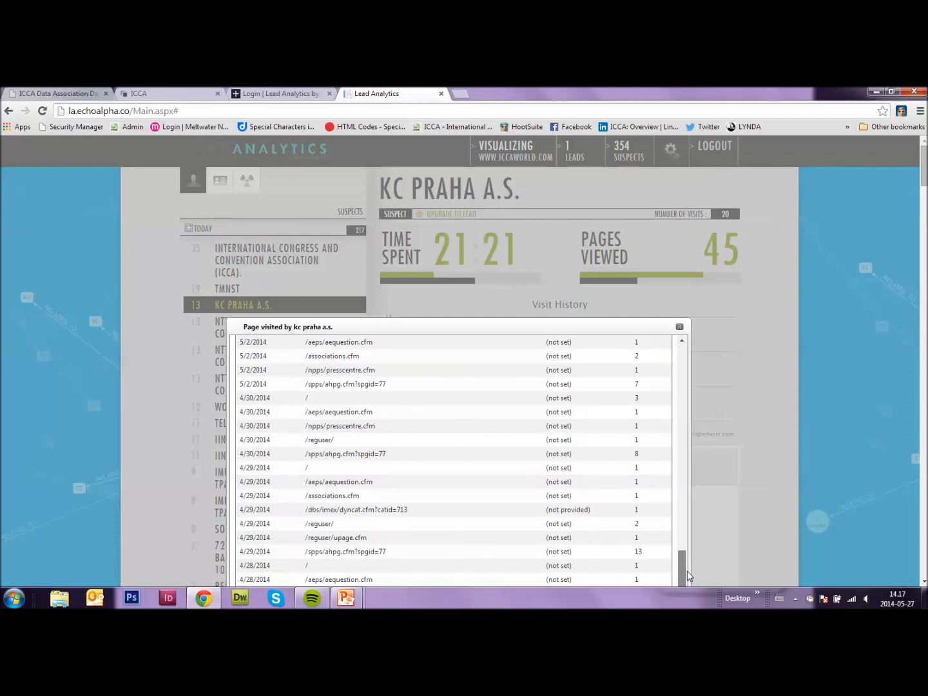
drag(688, 572, 682, 358)
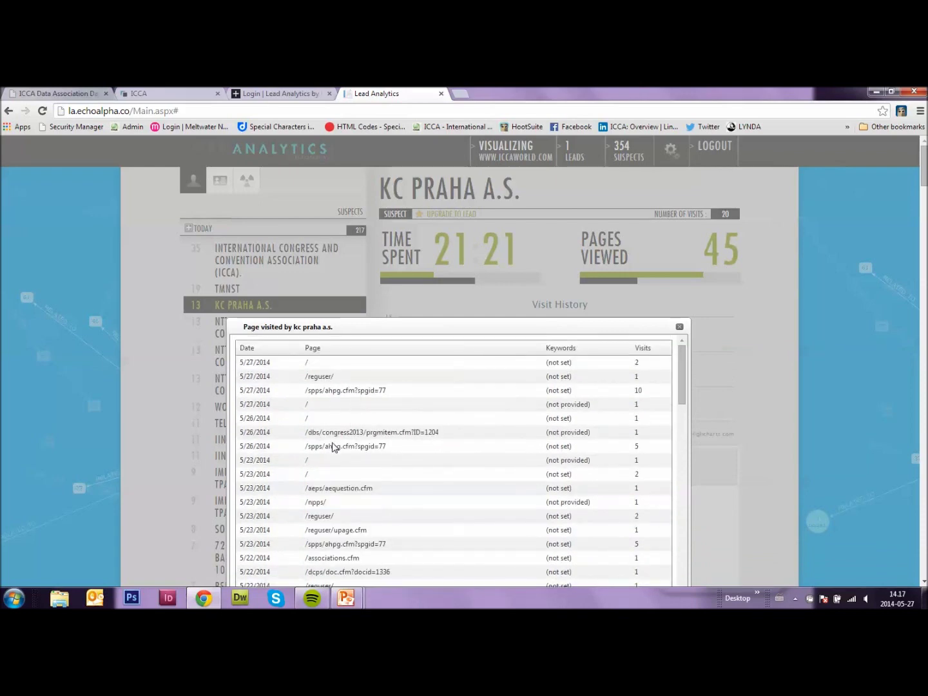
click(680, 327)
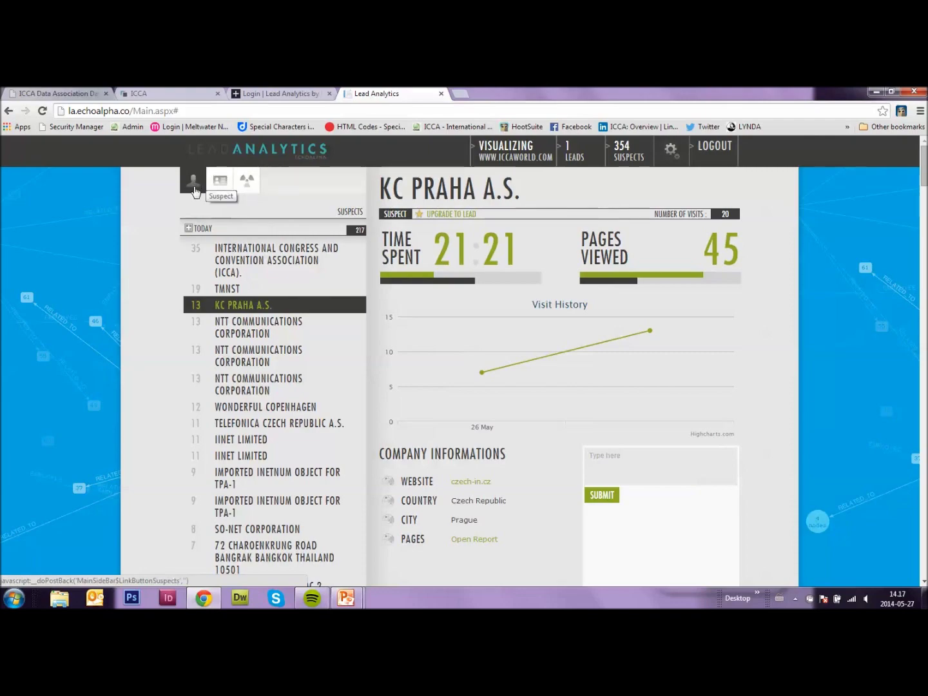
scroll(248, 323, down, 5)
scroll(251, 323, down, 20)
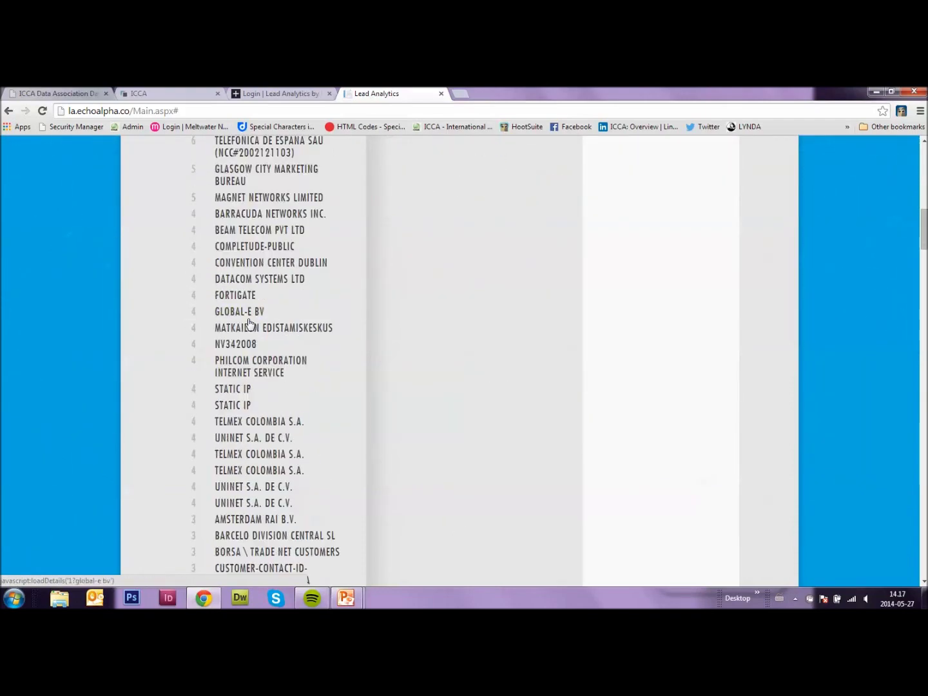
scroll(250, 322, down, 20)
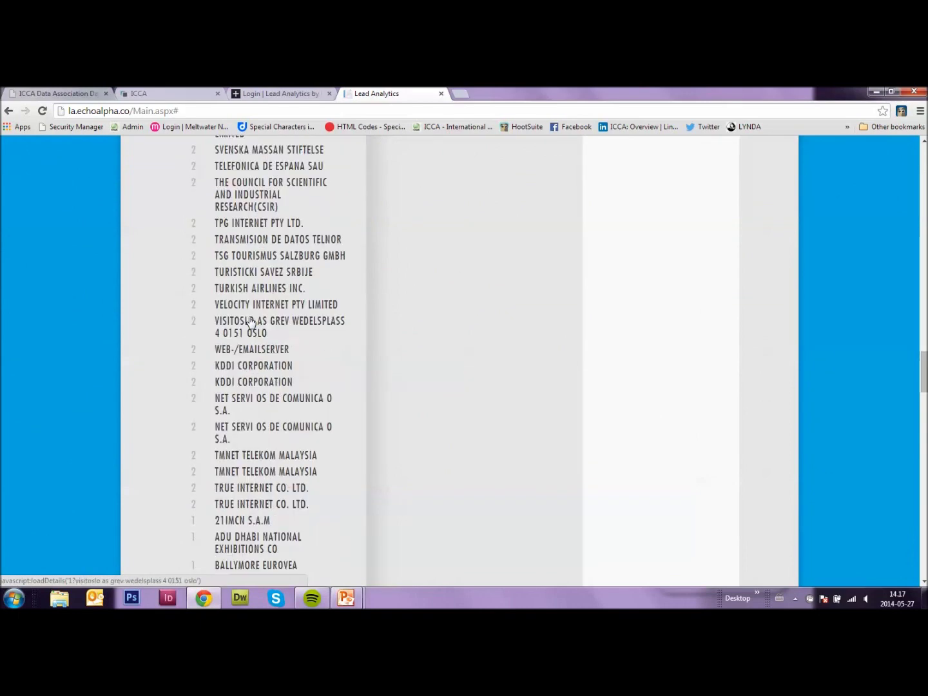
scroll(250, 322, down, 15)
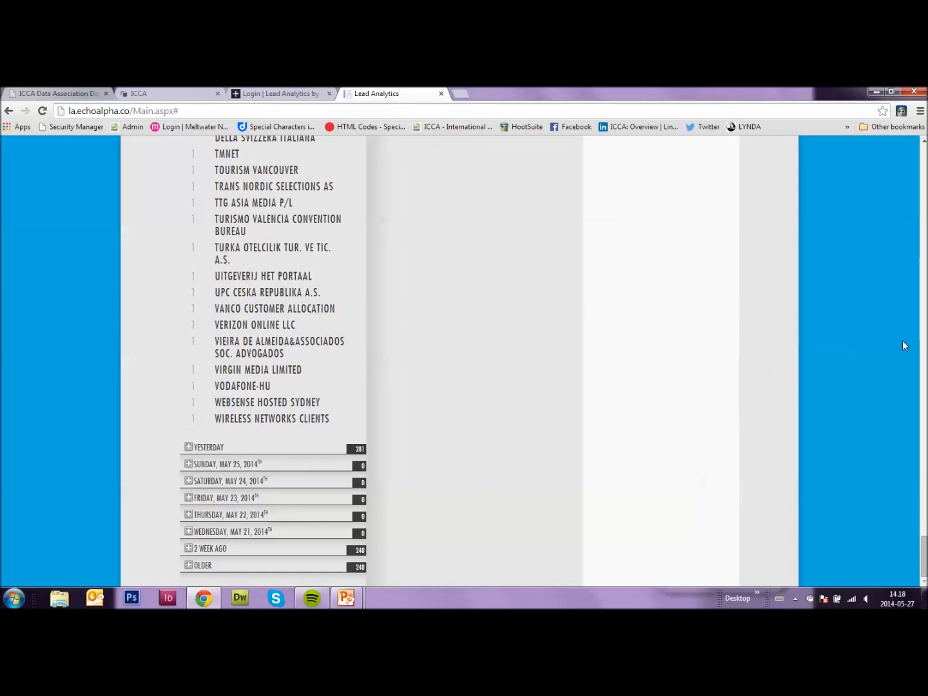
scroll(904, 345, up, 15)
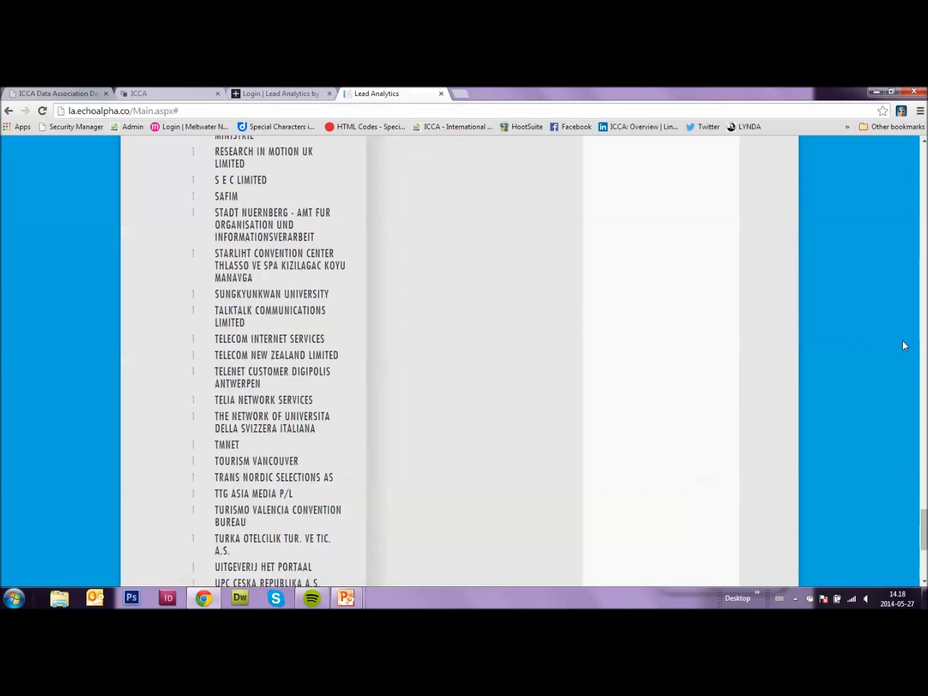
scroll(904, 335, up, 20)
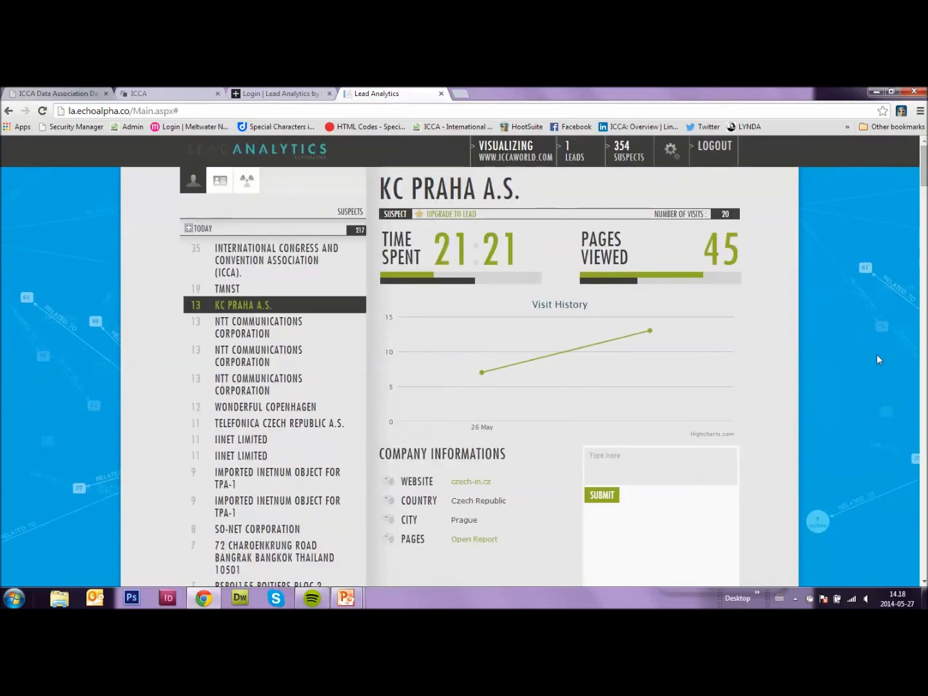
mouse_move(717, 345)
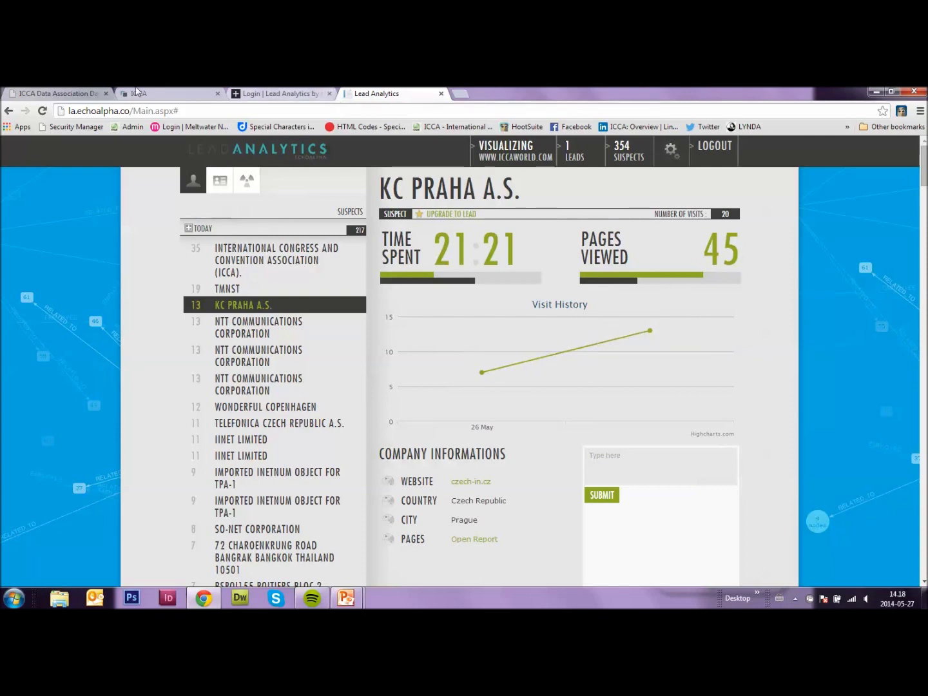
click(165, 98)
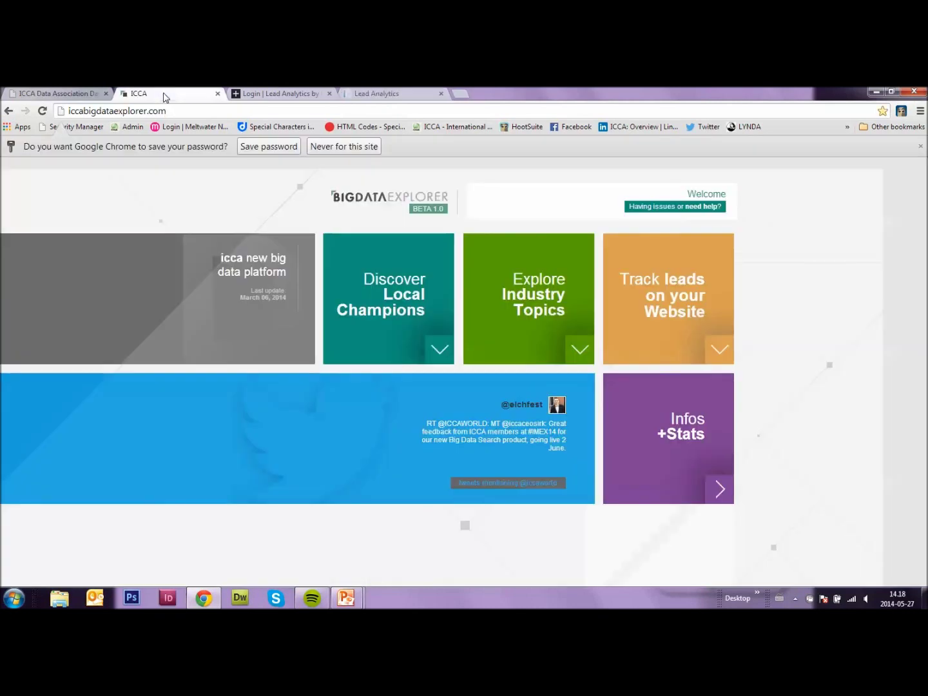
Open the Infos + Stats page showing totals for authors, universities, publications and articles.
click(682, 433)
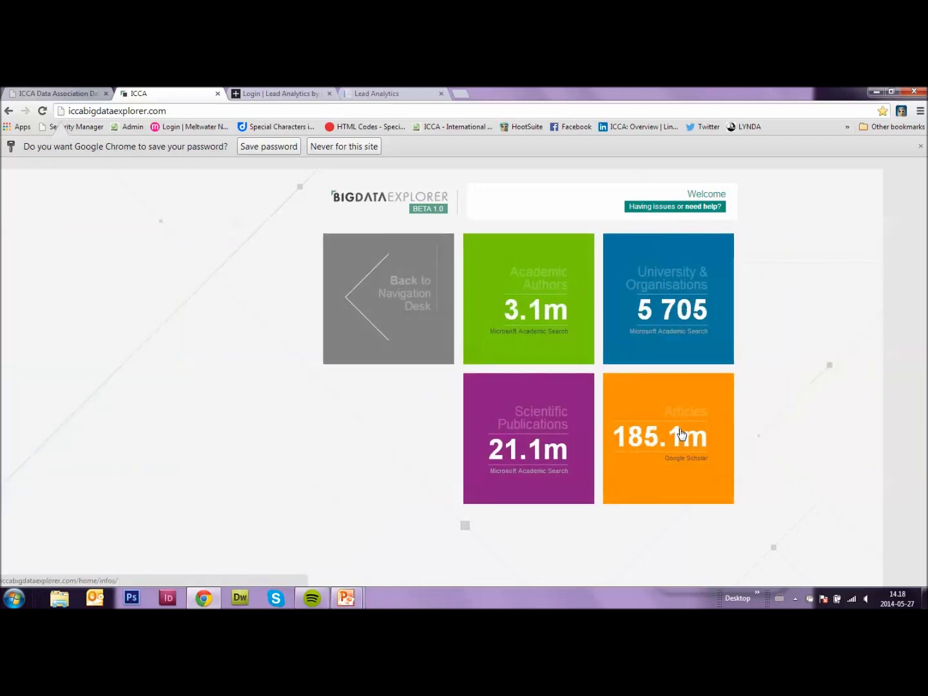